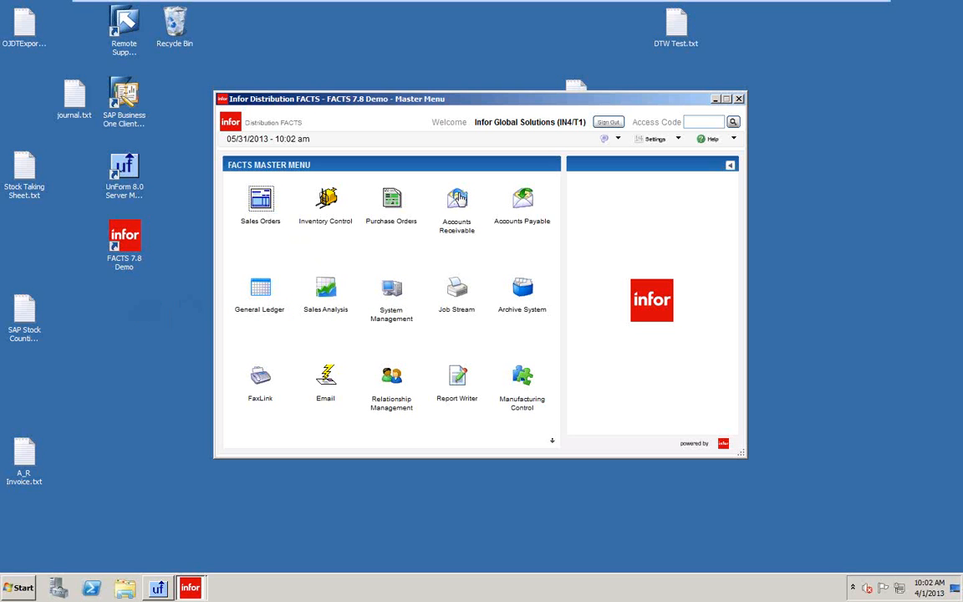
# - Open Cash Receipts & Adjustment Entry from the Cash & Credit Application section of Accounts Receivable
pyautogui.click(457, 207)
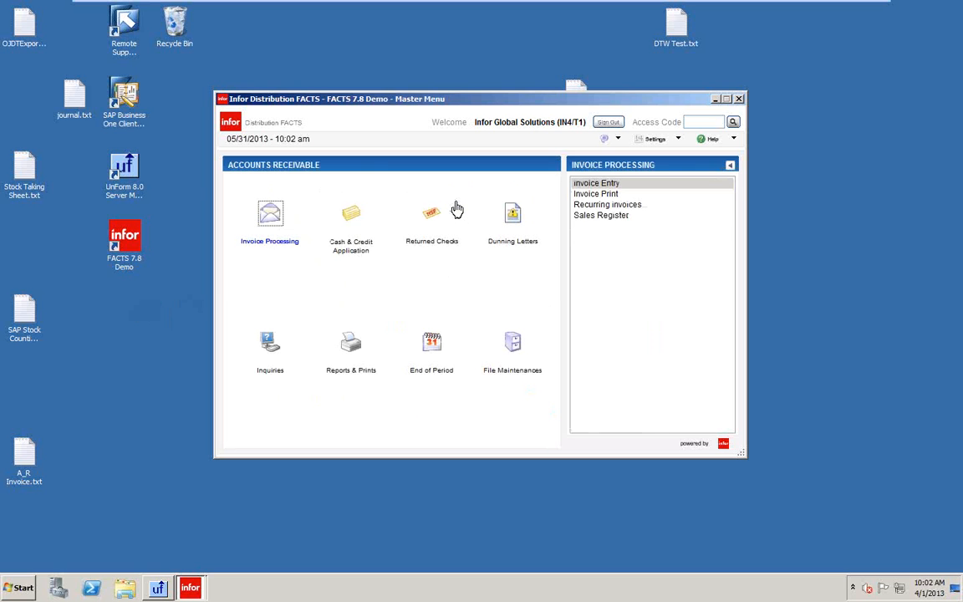
pyautogui.click(355, 220)
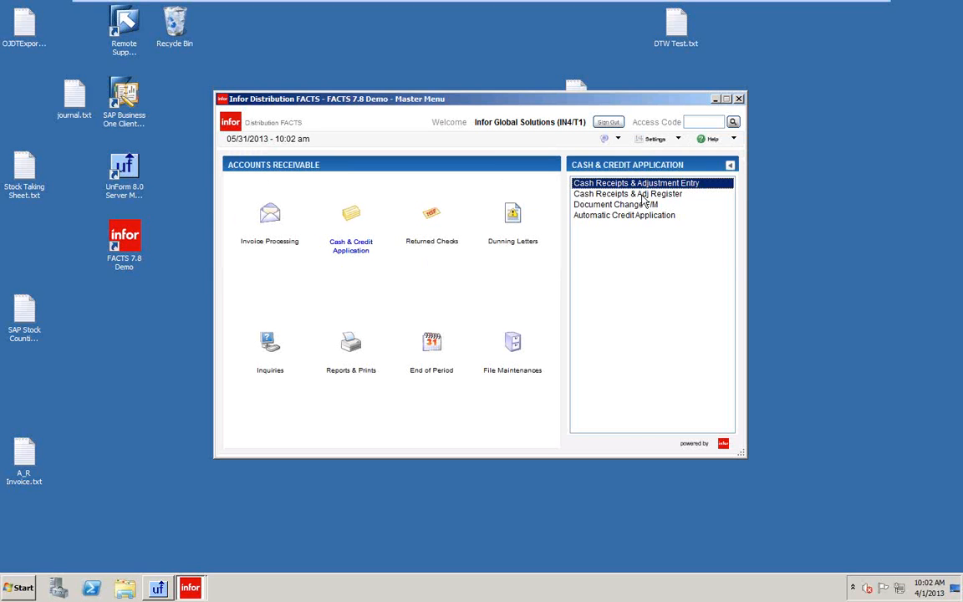
pyautogui.doubleClick(613, 186)
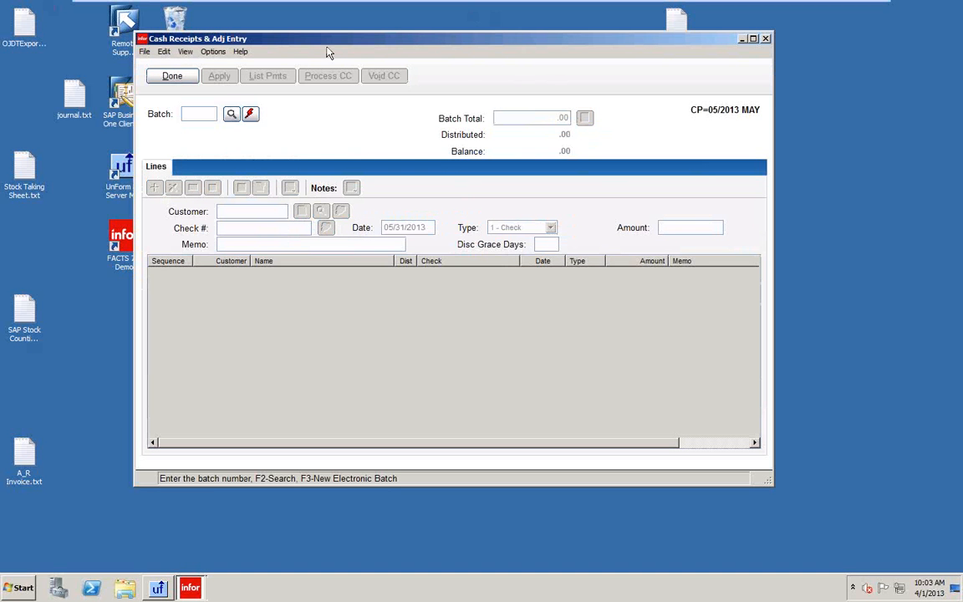
# - Check the batch search for existing batches, close it, and enter batch 1 with a batch total of 1000.00
pyautogui.click(233, 119)
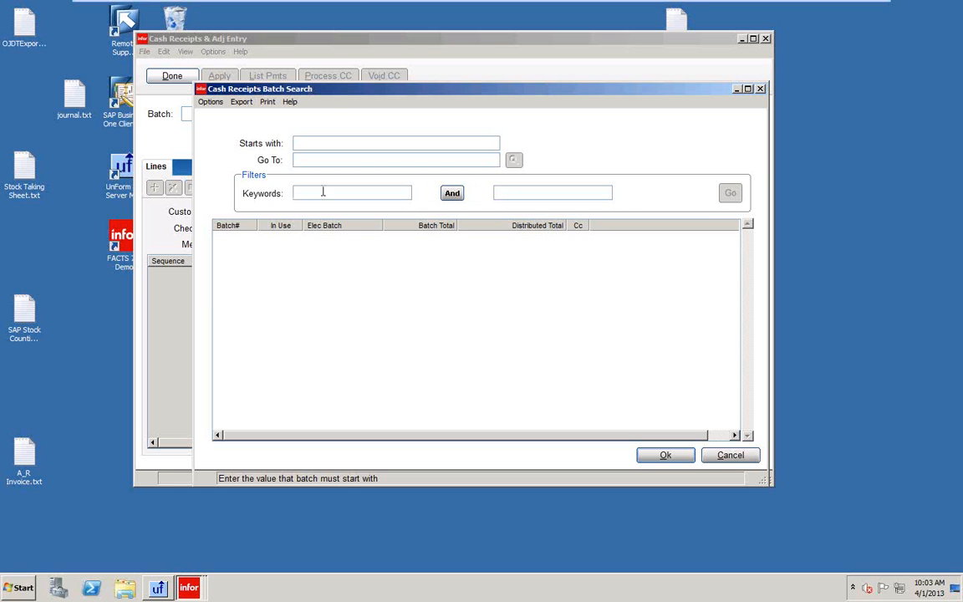
pyautogui.click(727, 461)
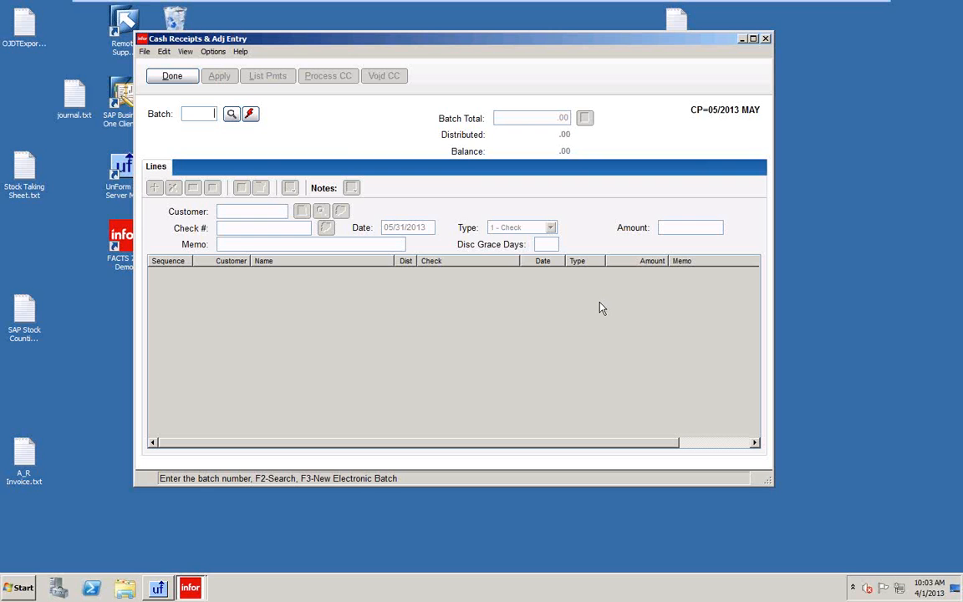
pyautogui.write('1')
pyautogui.press('Return')
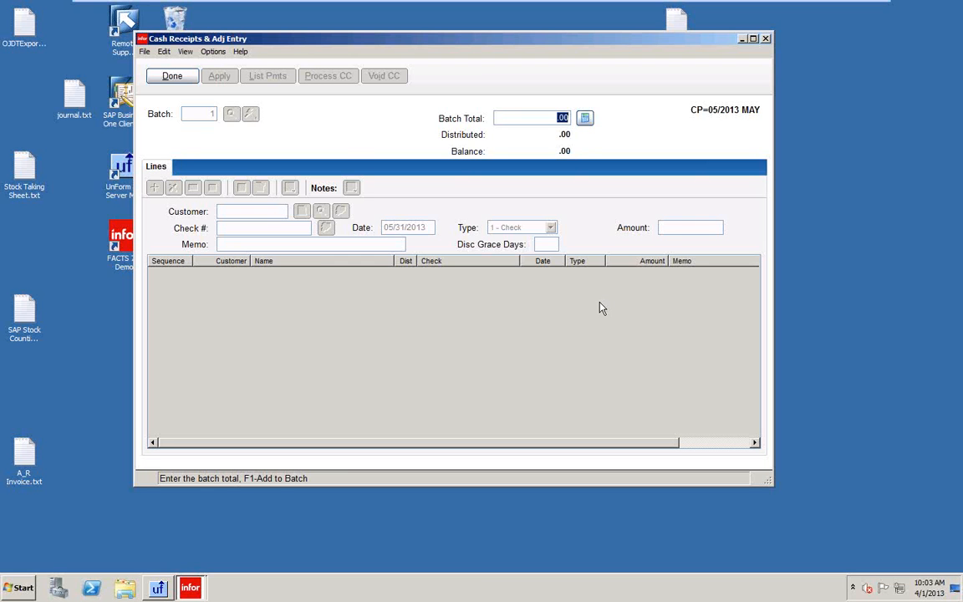
pyautogui.write('1000')
pyautogui.press('Return')
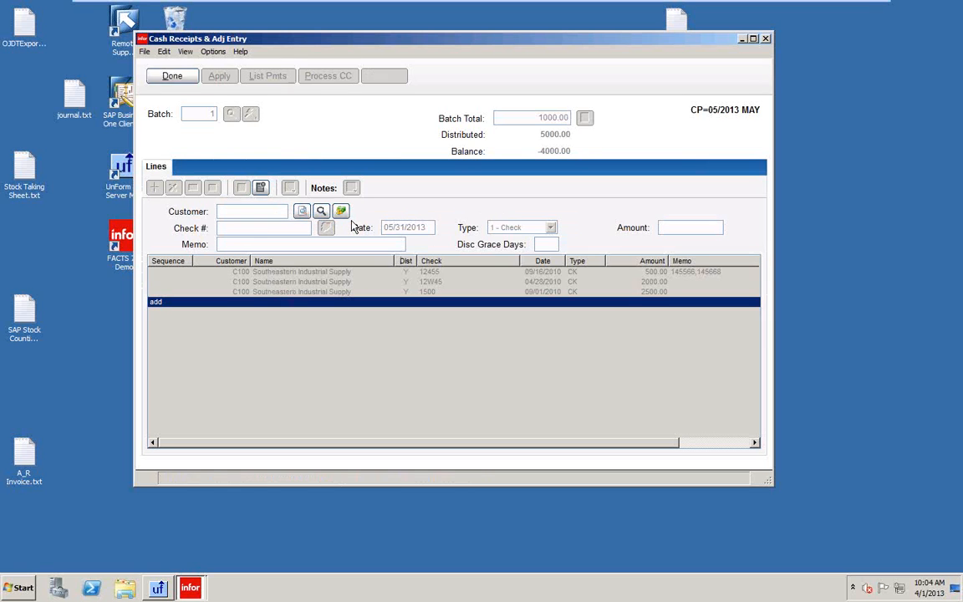
# - Leave the new line entry and delete all three existing Southeastern Industrial Supply checks from the batch
pyautogui.press('Escape')
pyautogui.click(259, 272)
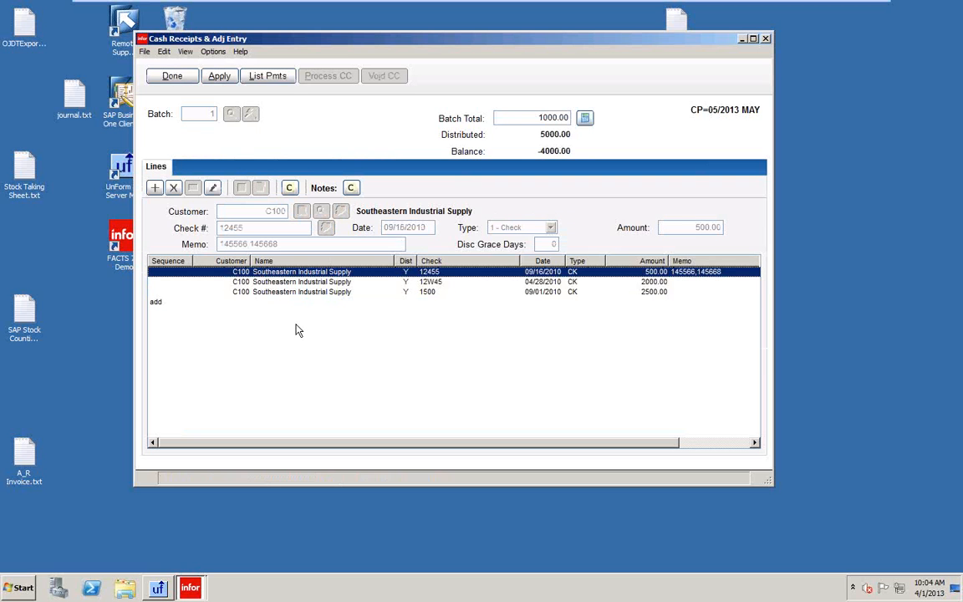
pyautogui.click(173, 187)
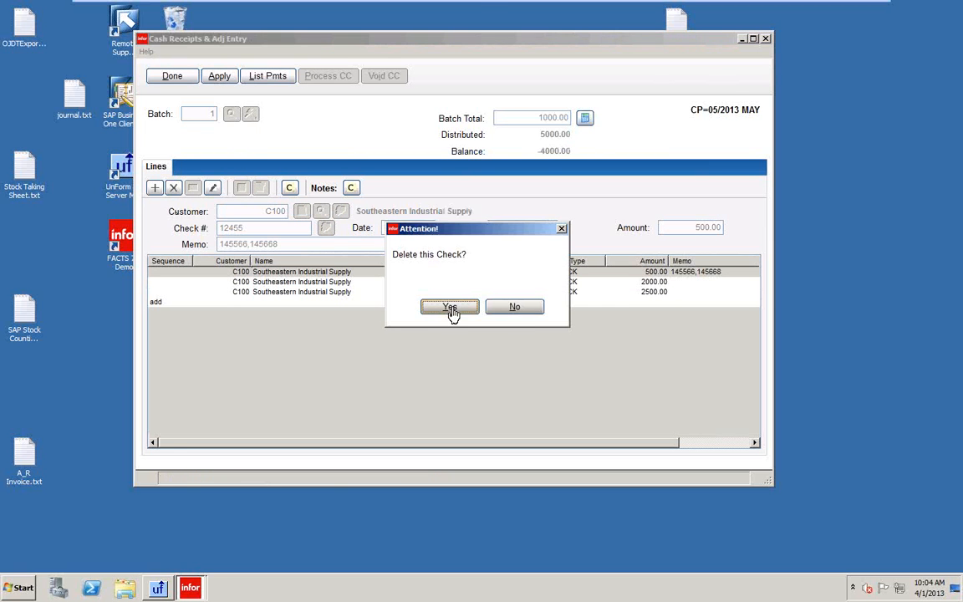
pyautogui.click(449, 307)
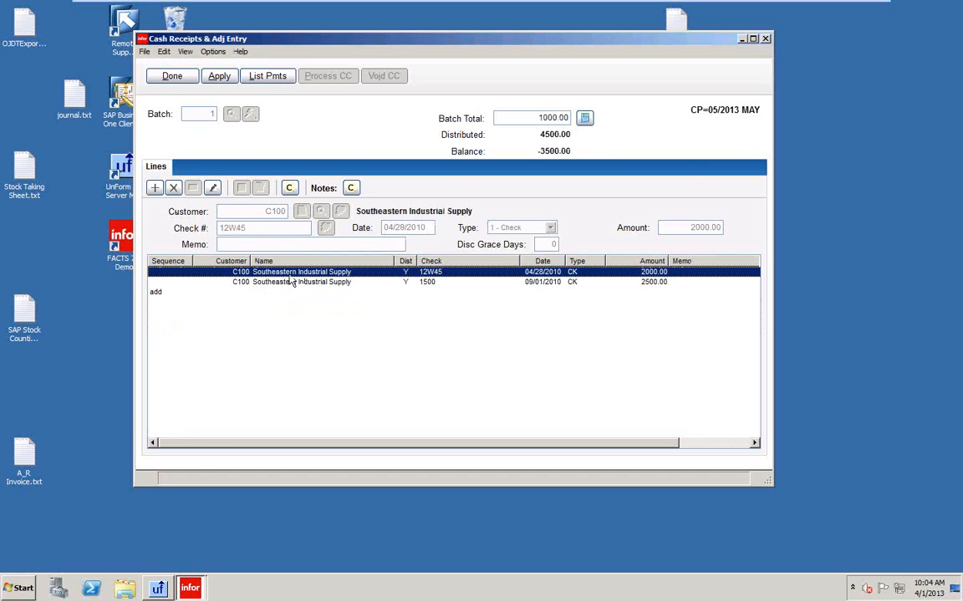
pyautogui.click(173, 187)
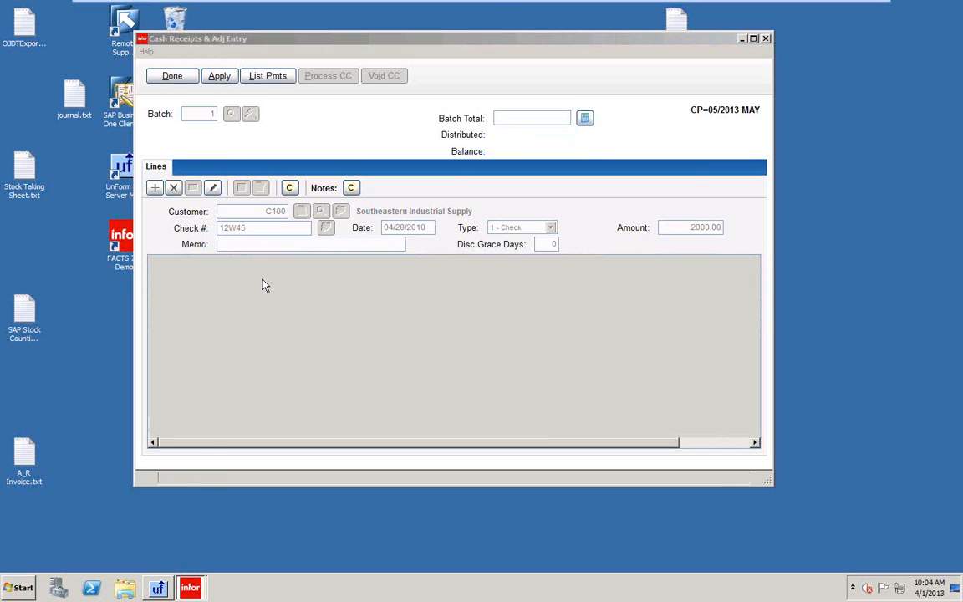
pyautogui.click(449, 309)
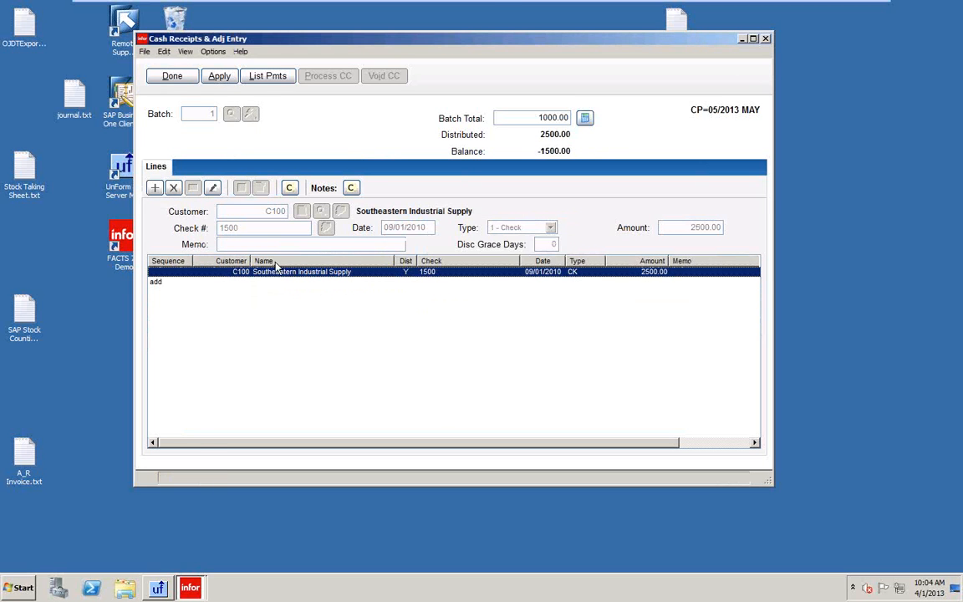
pyautogui.click(173, 189)
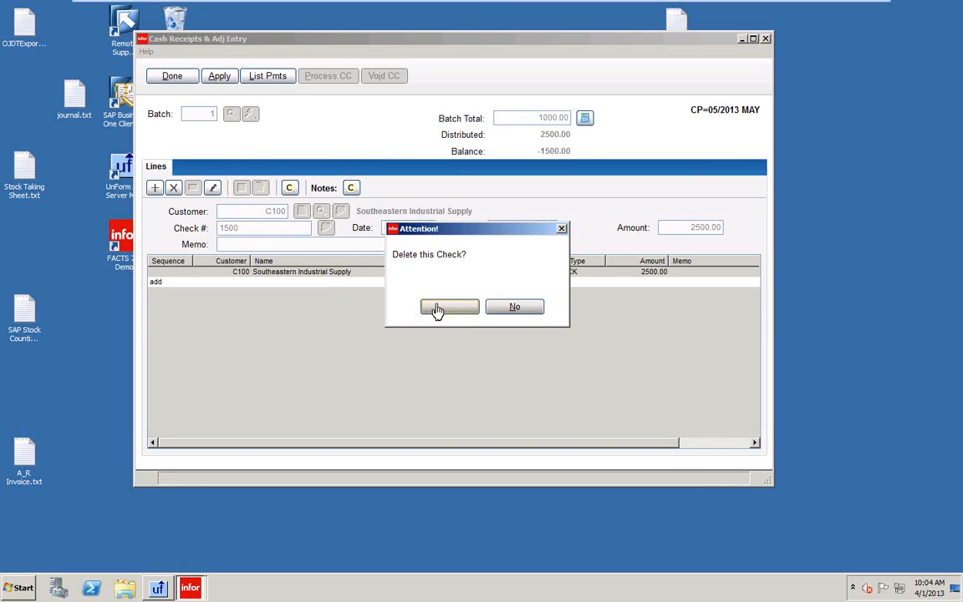
pyautogui.click(447, 310)
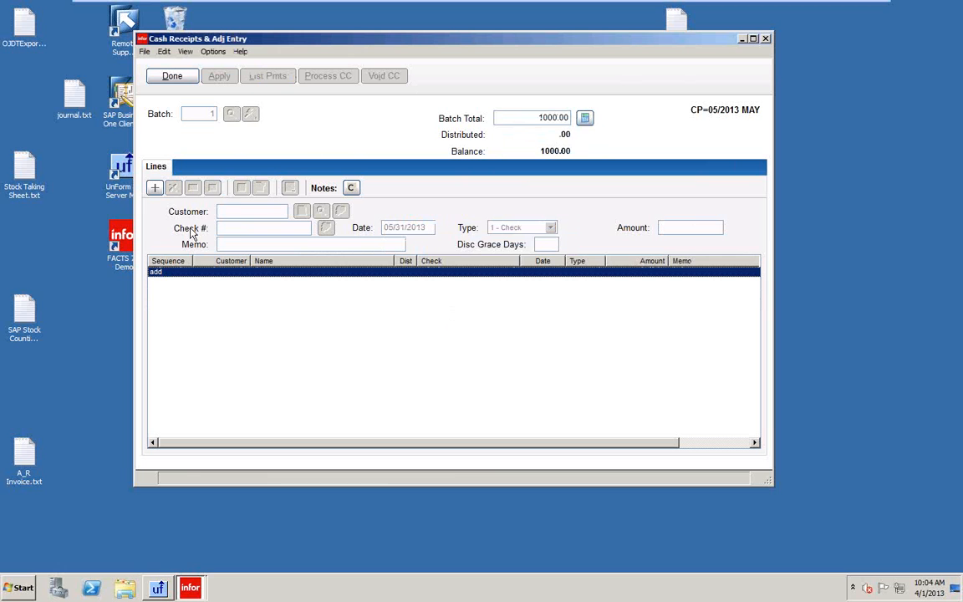
pyautogui.click(154, 190)
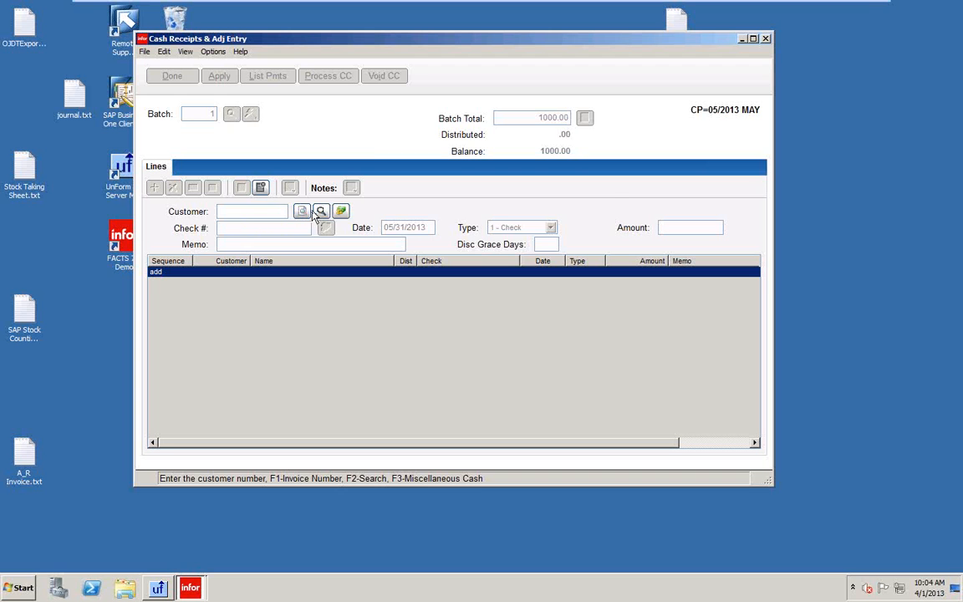
pyautogui.click(303, 211)
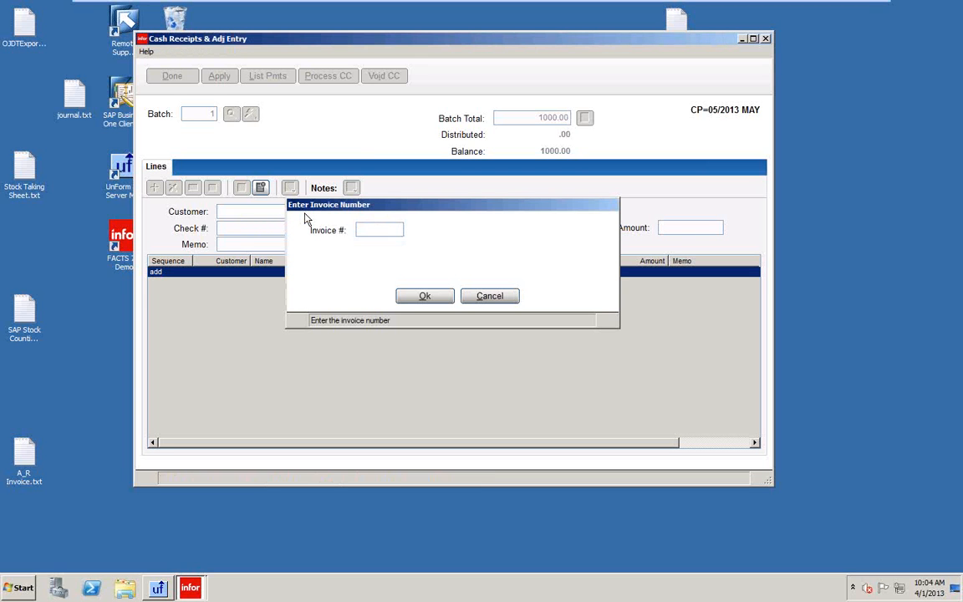
pyautogui.write('01888')
pyautogui.click(424, 298)
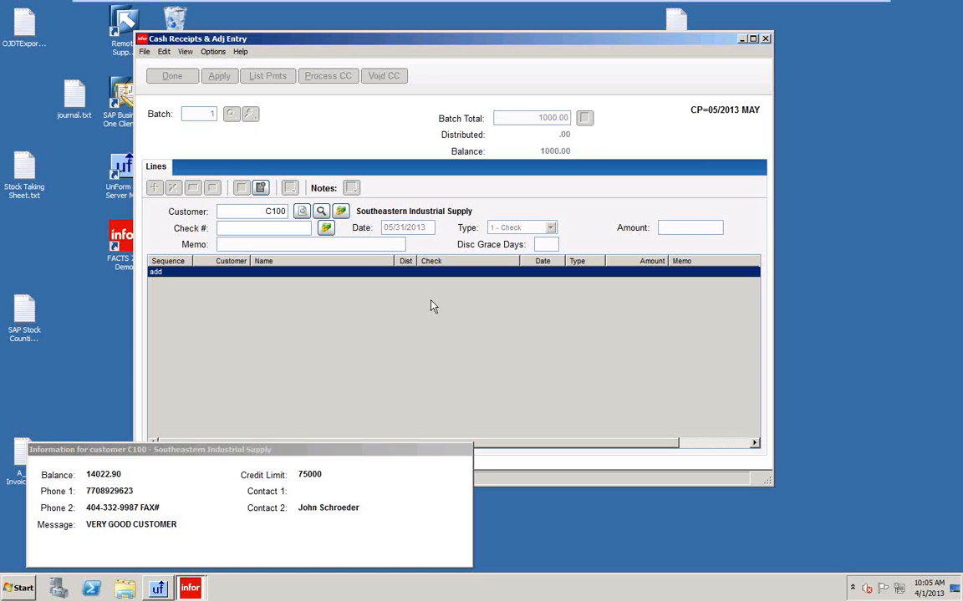
pyautogui.write('123')
pyautogui.press('Escape')
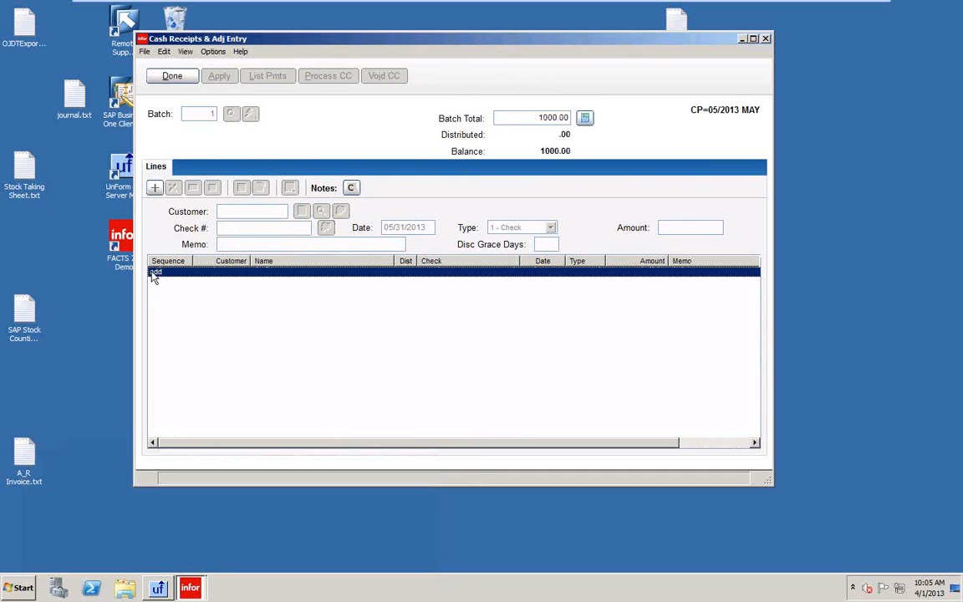
# - Add a receipt line, look up its customer by invoice number 01888, and enter check number 123
pyautogui.click(155, 189)
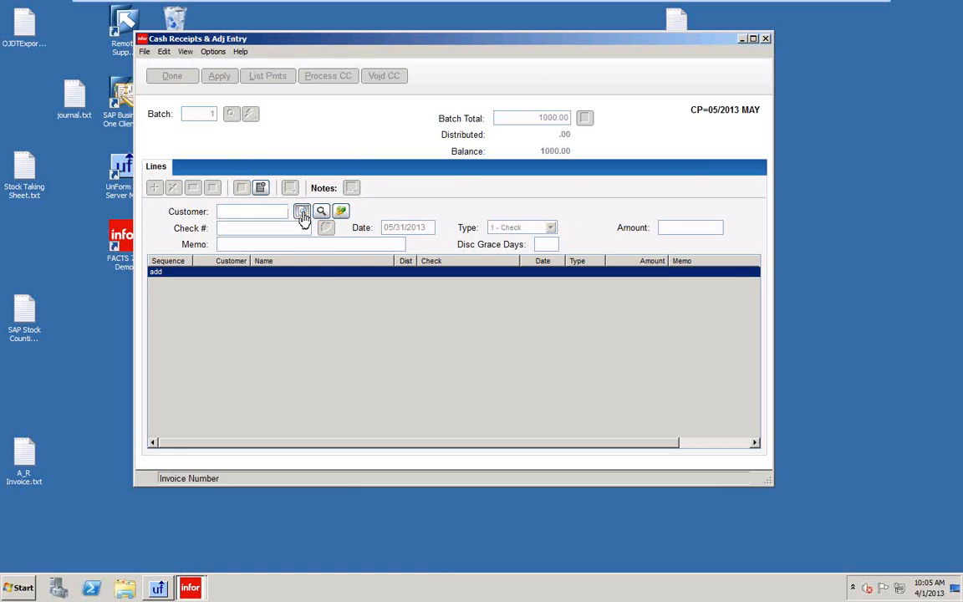
pyautogui.click(302, 211)
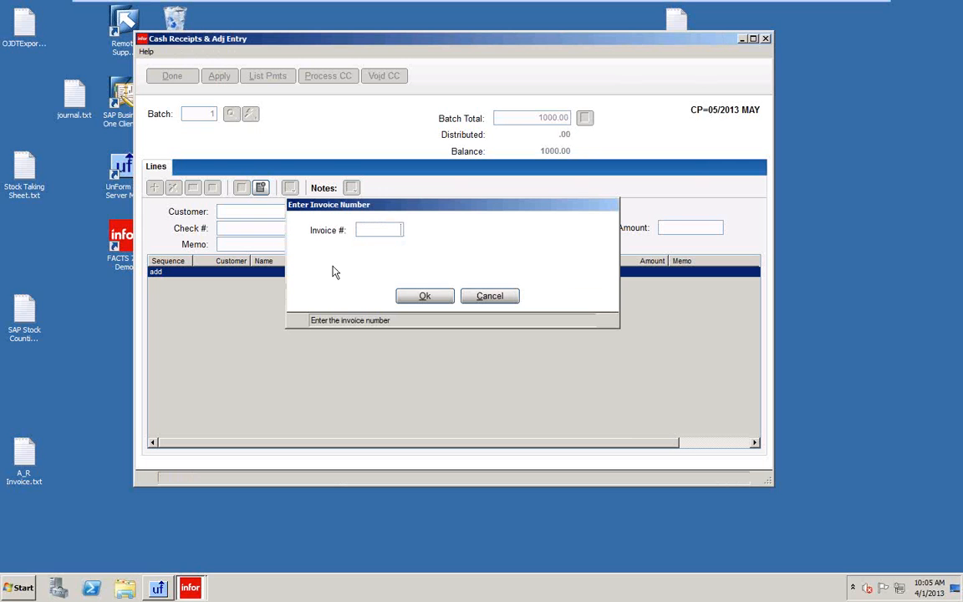
pyautogui.write('01888')
pyautogui.click(425, 298)
pyautogui.write('125')
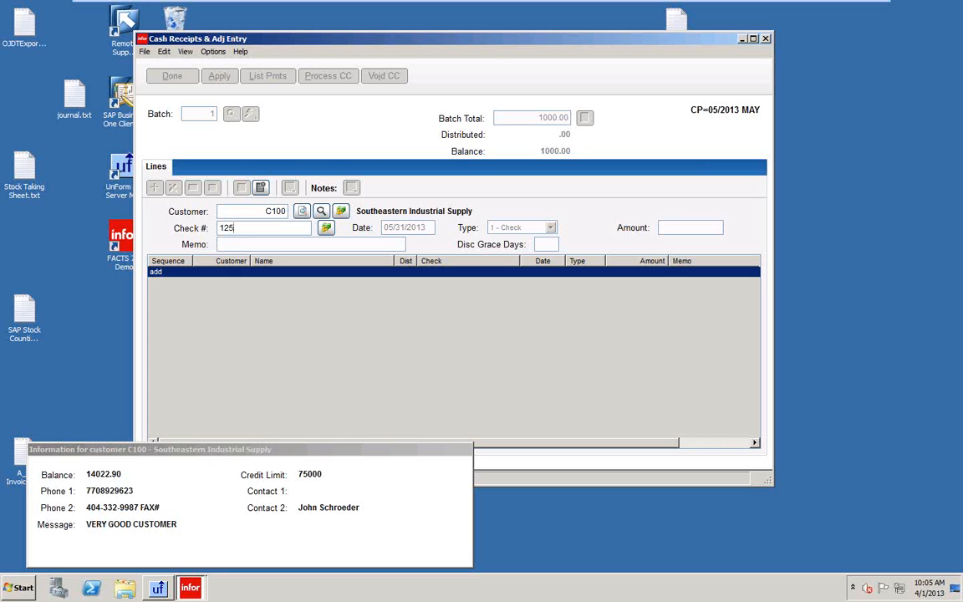
pyautogui.press('BackSpace')
pyautogui.write('3')
pyautogui.press('Return')
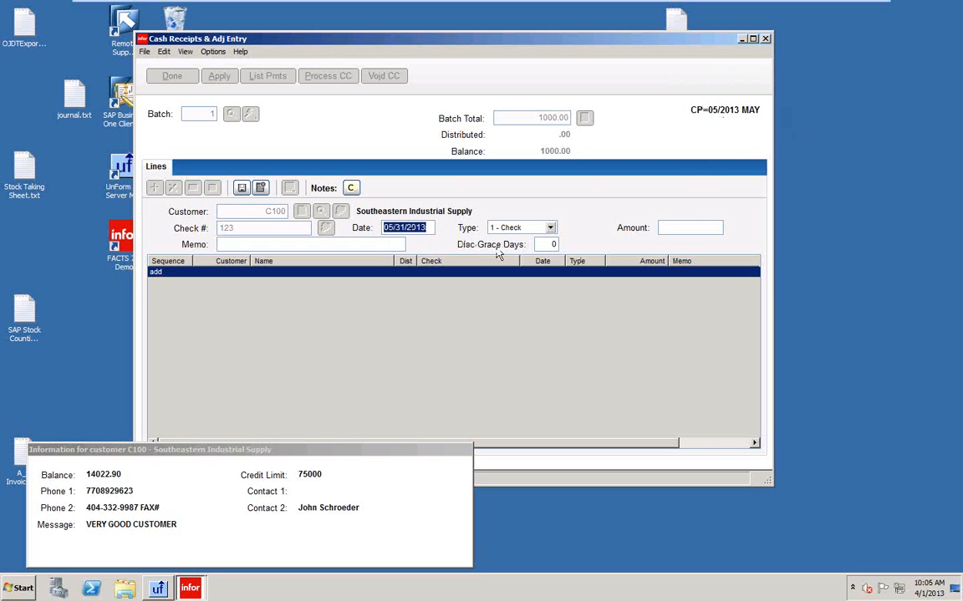
# - Set the receipt type to 1 - Check with an amount of 800.00 and proceed to payment application
pyautogui.click(551, 228)
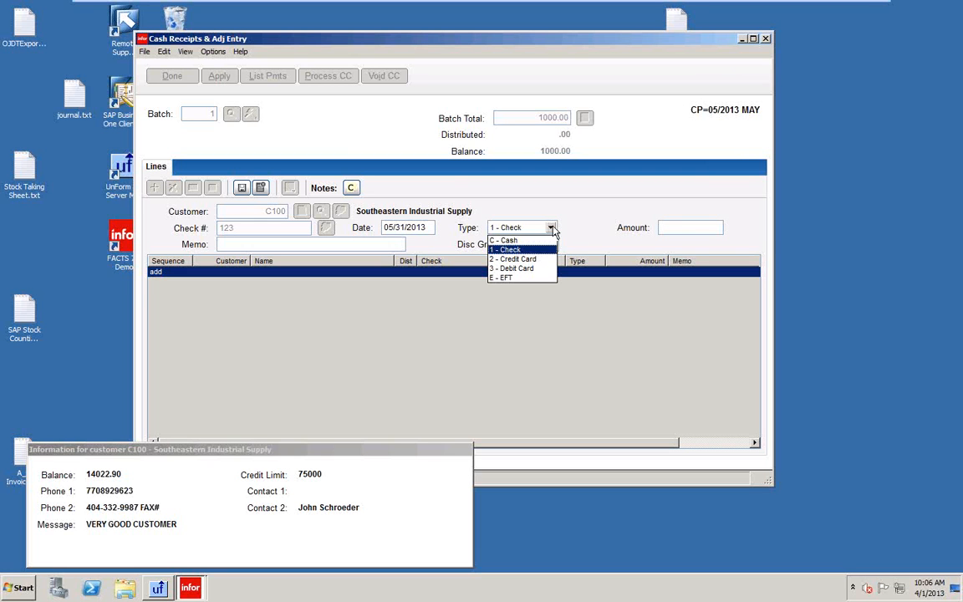
pyautogui.click(506, 249)
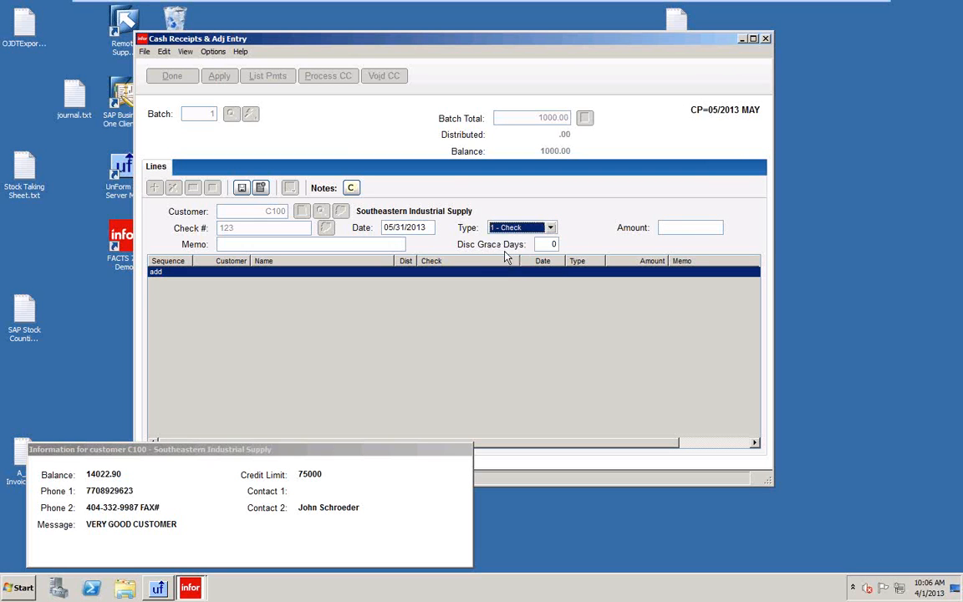
pyautogui.click(682, 227)
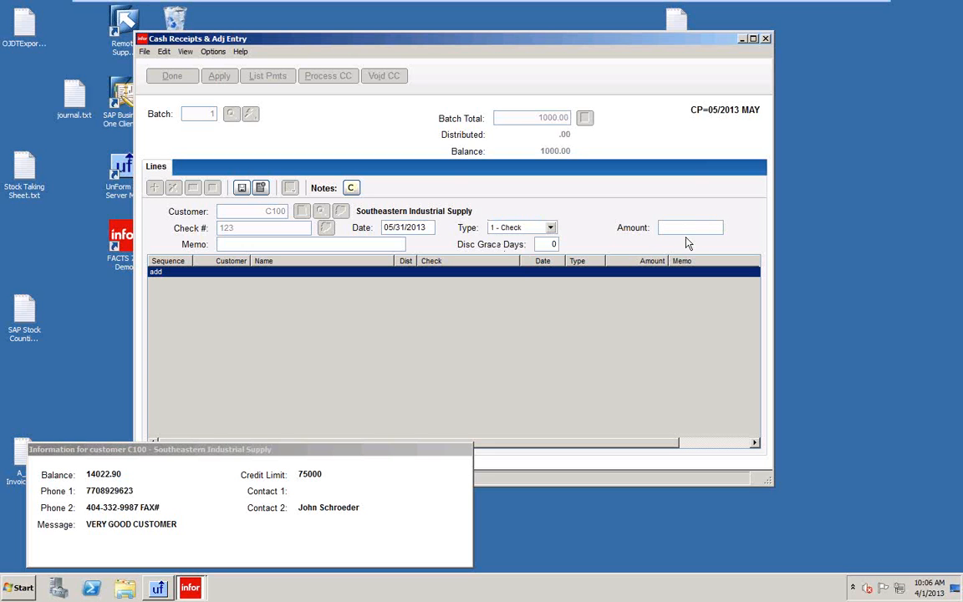
pyautogui.write('800.00')
pyautogui.press('Tab')
pyautogui.press('Tab')
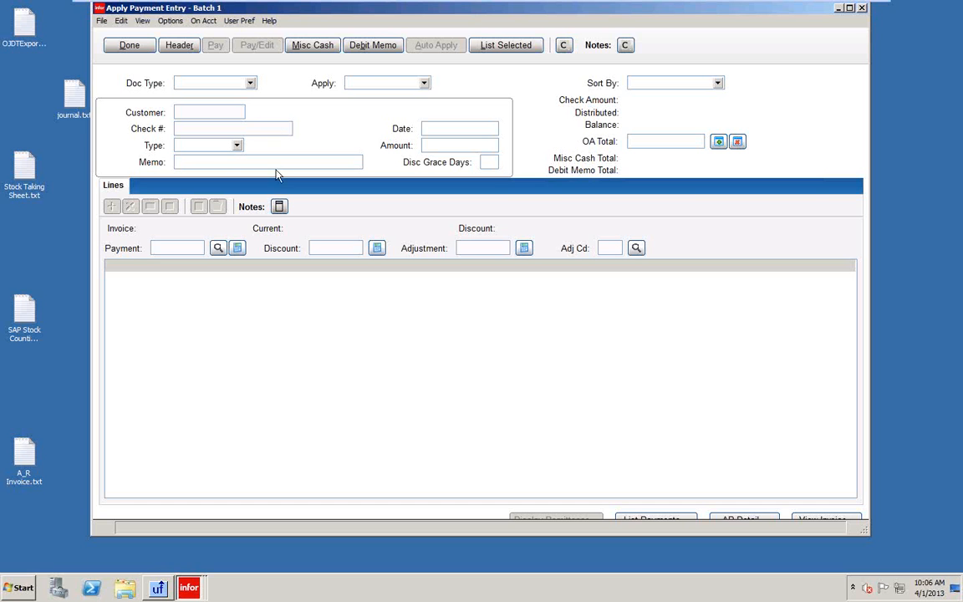
pyautogui.click(127, 43)
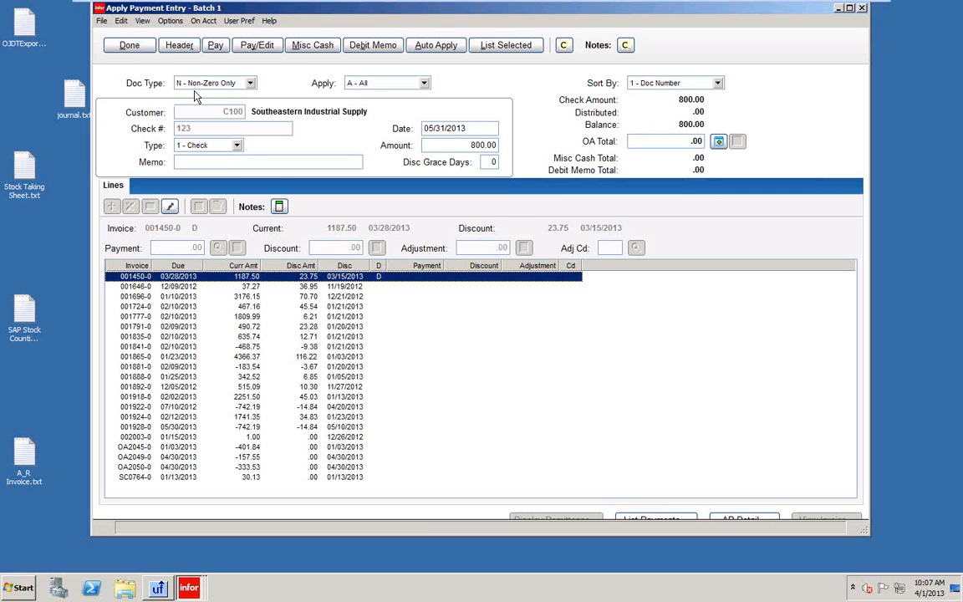
# - View the documents filtered by Credits Only and by All, and return the document type to Non-Zero Only
pyautogui.click(251, 84)
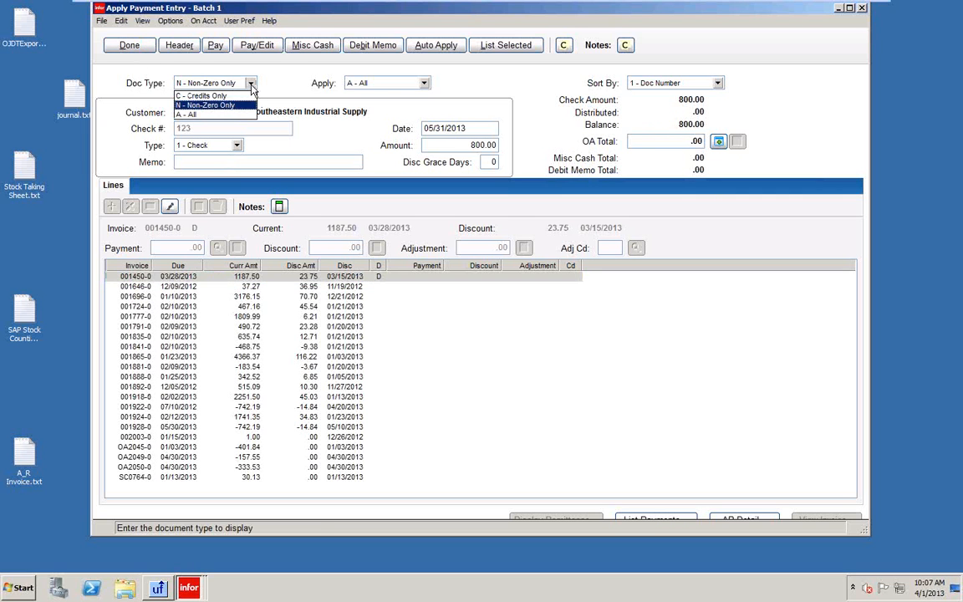
pyautogui.click(201, 97)
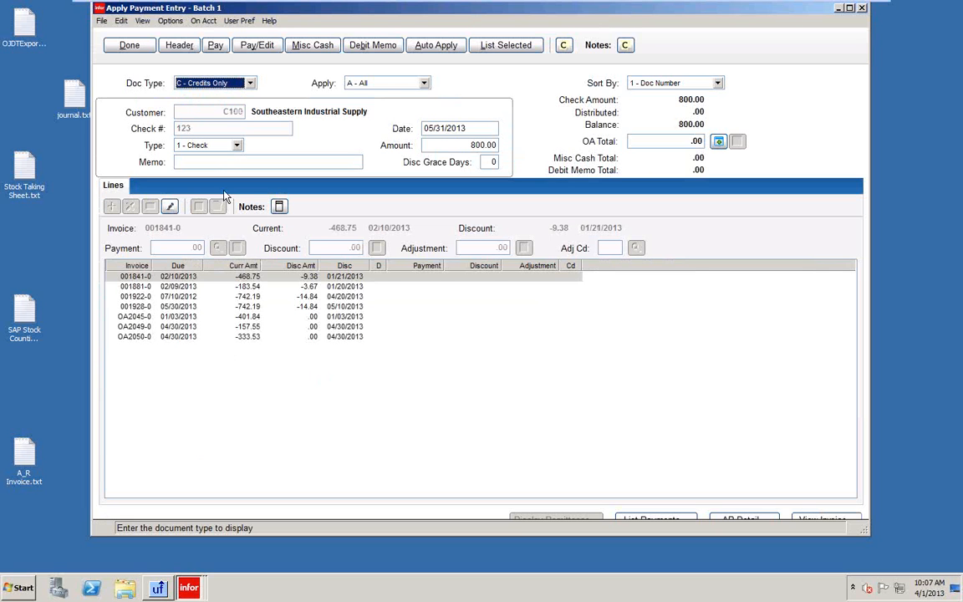
pyautogui.click(250, 83)
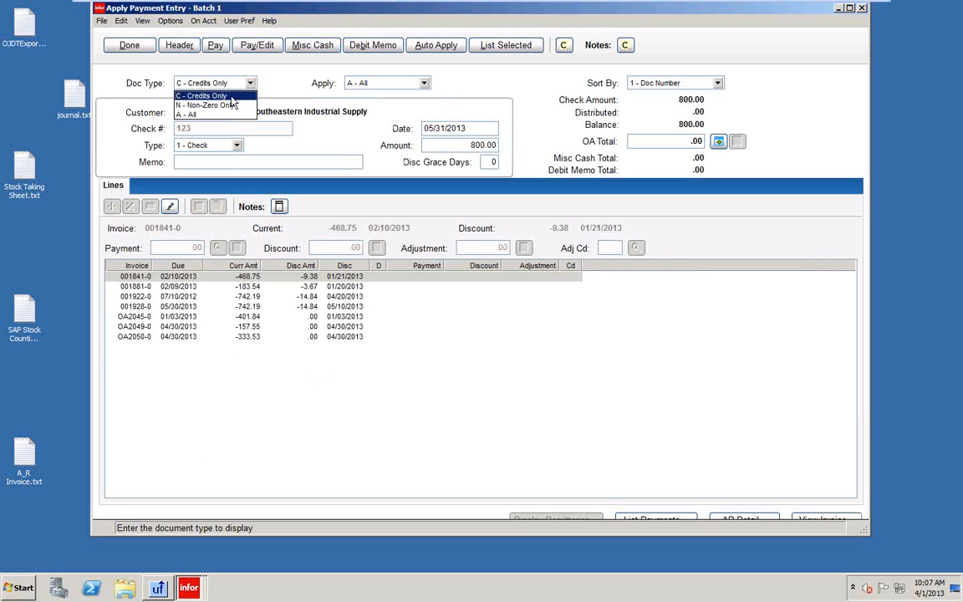
pyautogui.click(190, 115)
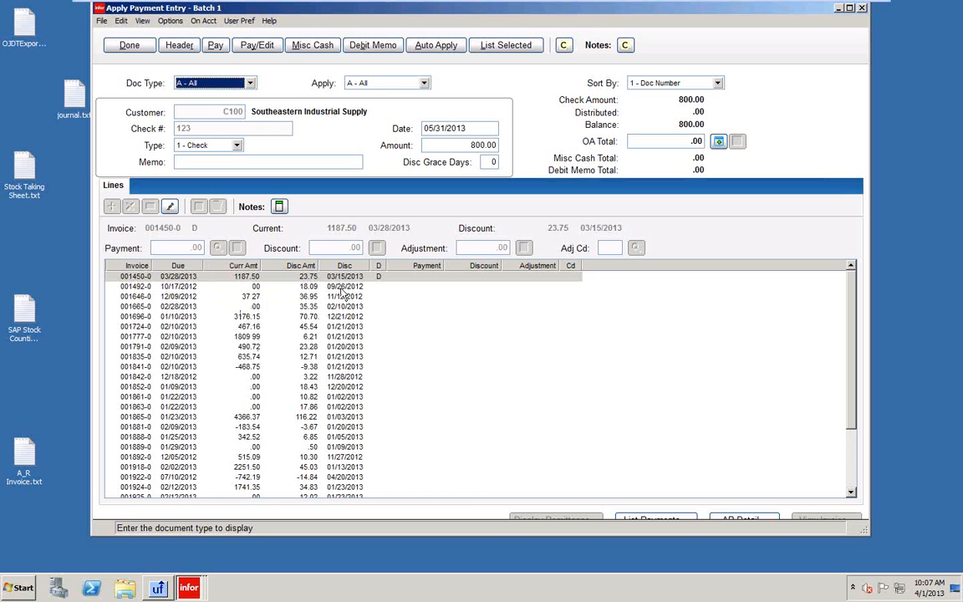
pyautogui.click(251, 83)
pyautogui.click(209, 102)
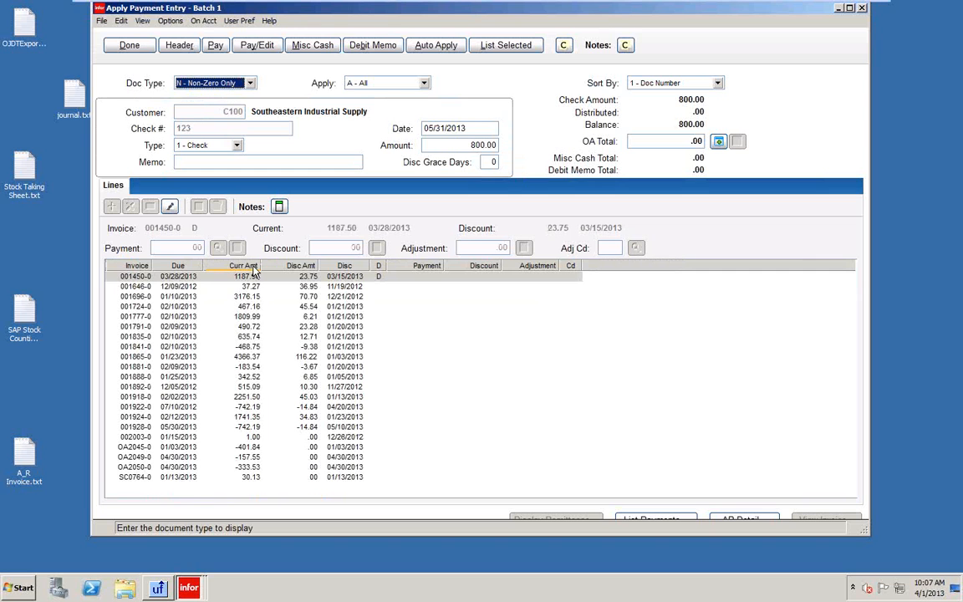
# - View the documents filtered by Applied Only and by Unapplied Only, and return the apply filter to All
pyautogui.click(424, 85)
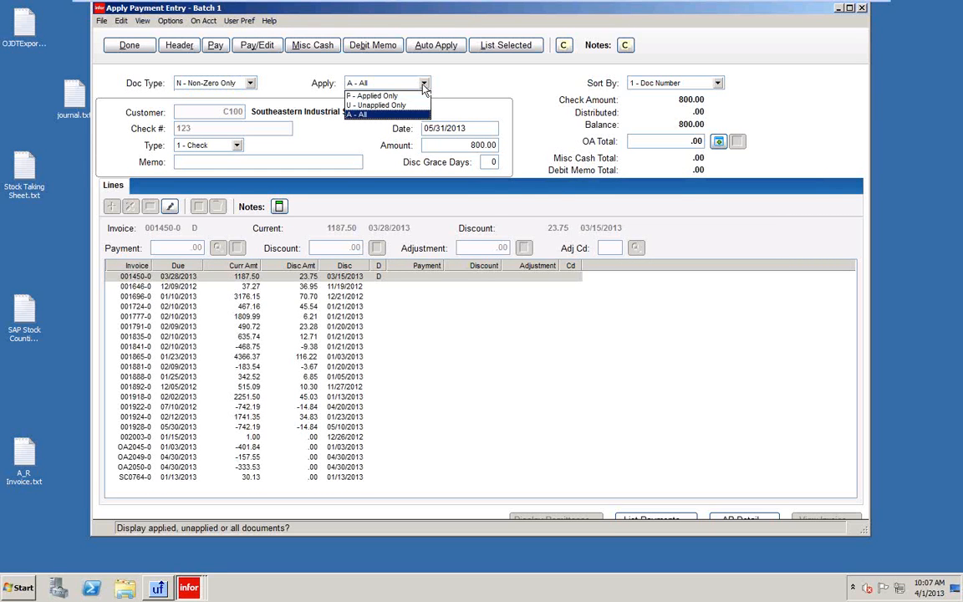
pyautogui.click(375, 97)
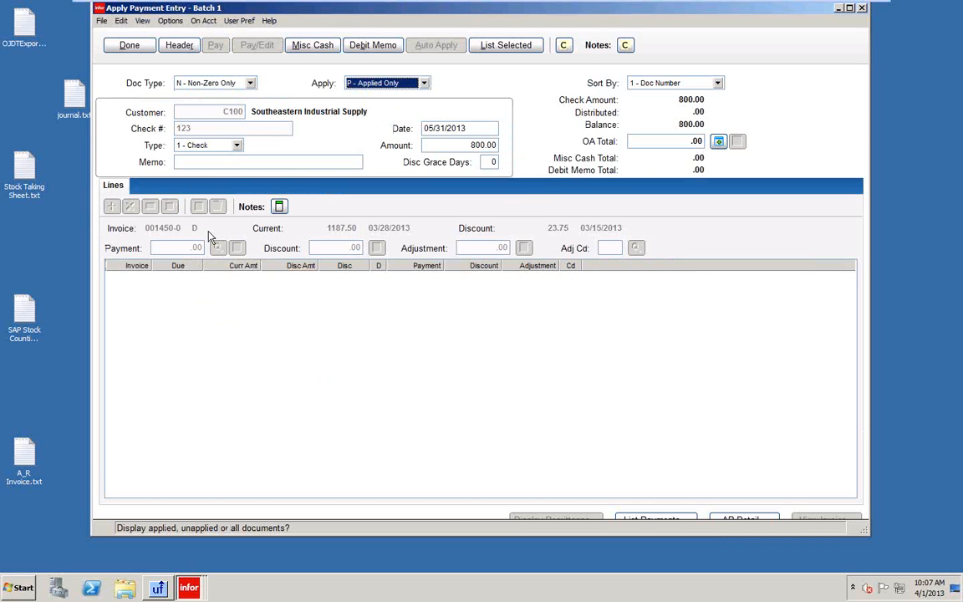
pyautogui.click(423, 83)
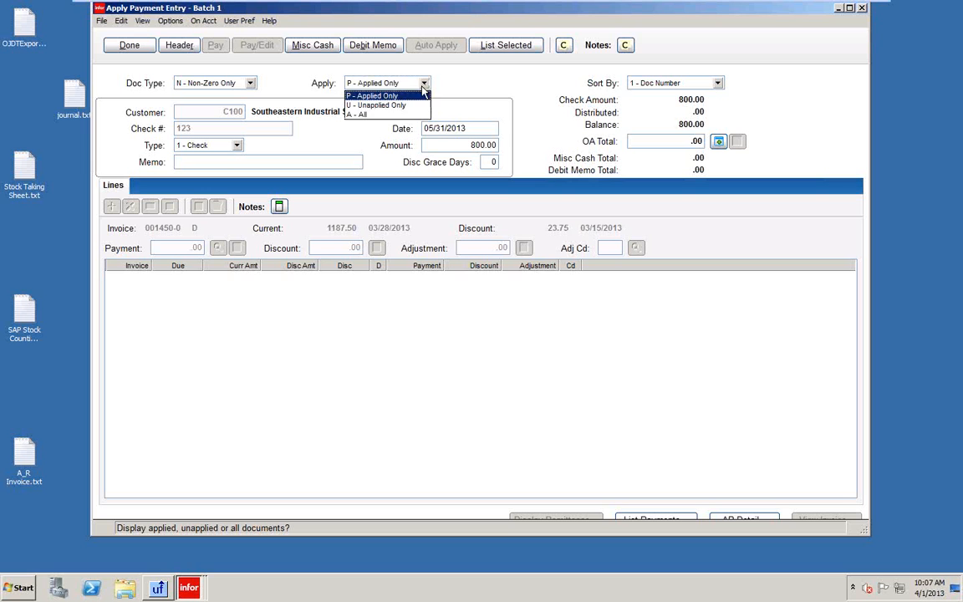
pyautogui.click(381, 105)
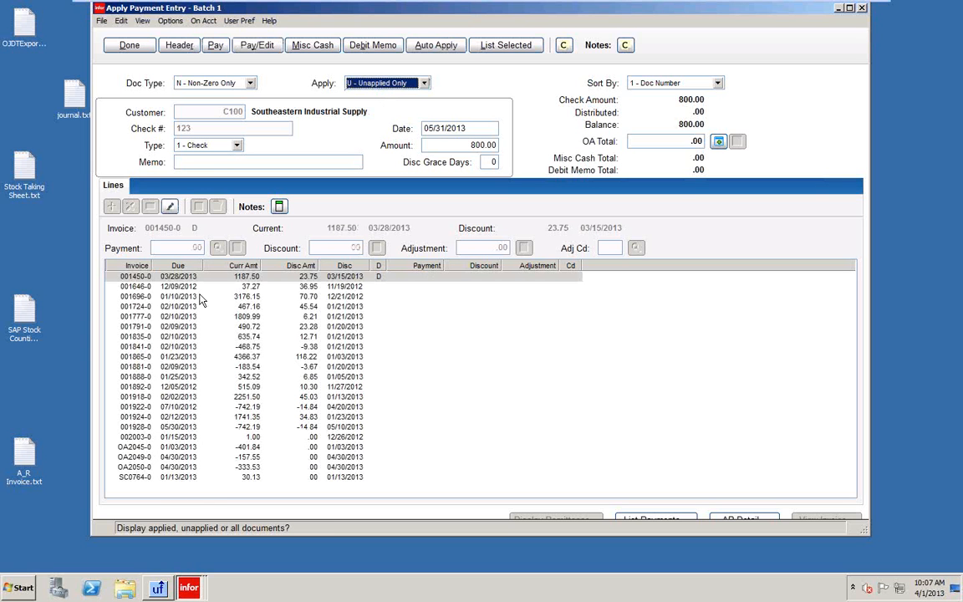
pyautogui.click(373, 83)
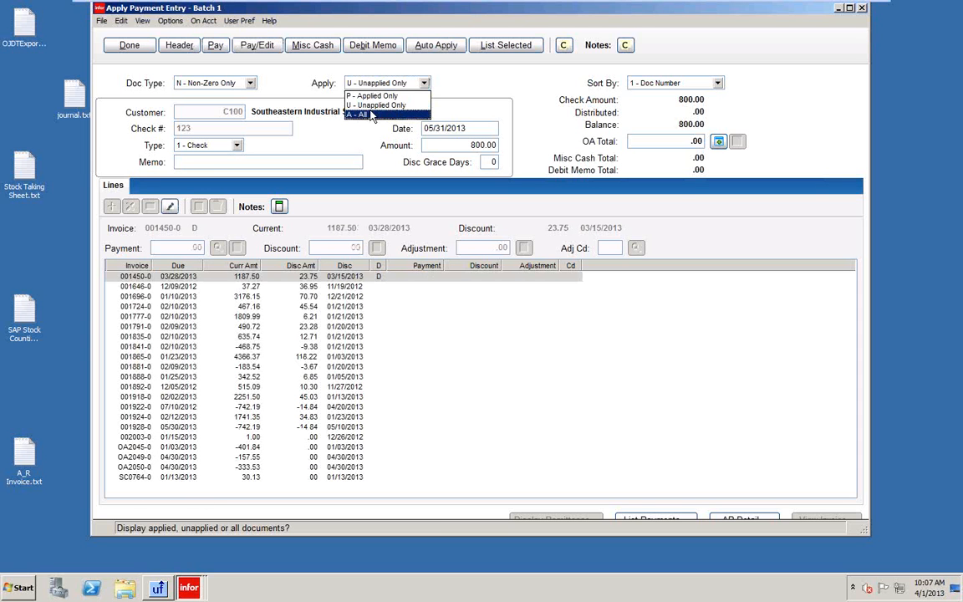
pyautogui.click(373, 115)
# - Pay 37.27 on invoice 001646-0 and the remaining 762.73 on invoice 001696-0, finishing the check's payment application
pyautogui.click(270, 286)
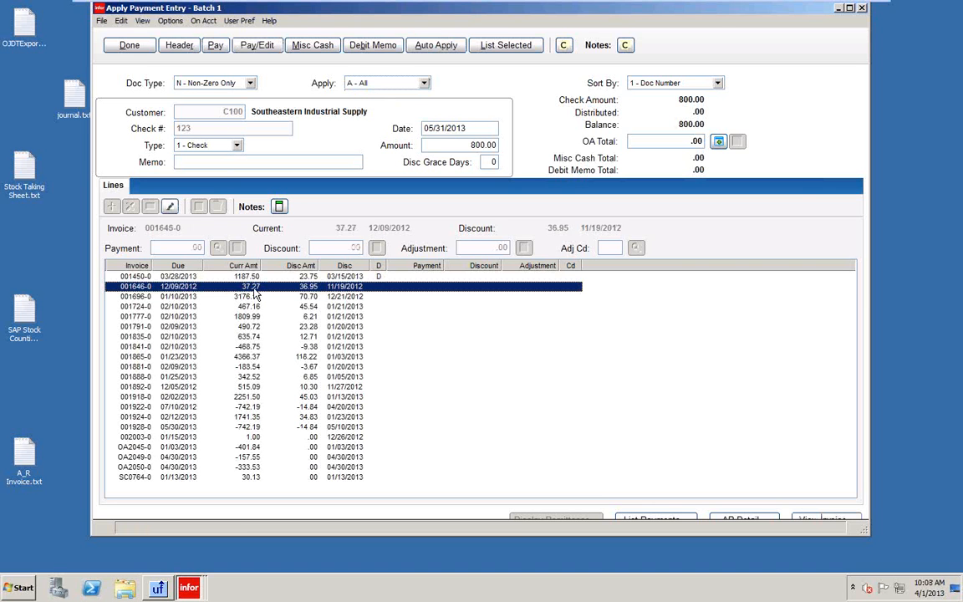
pyautogui.click(216, 45)
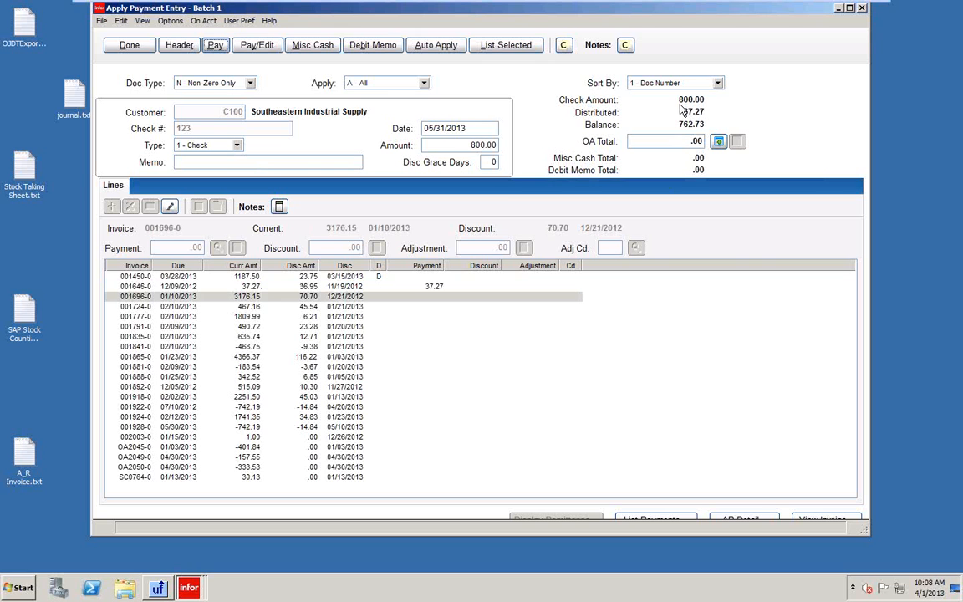
pyautogui.hotkey('alt', 'p')
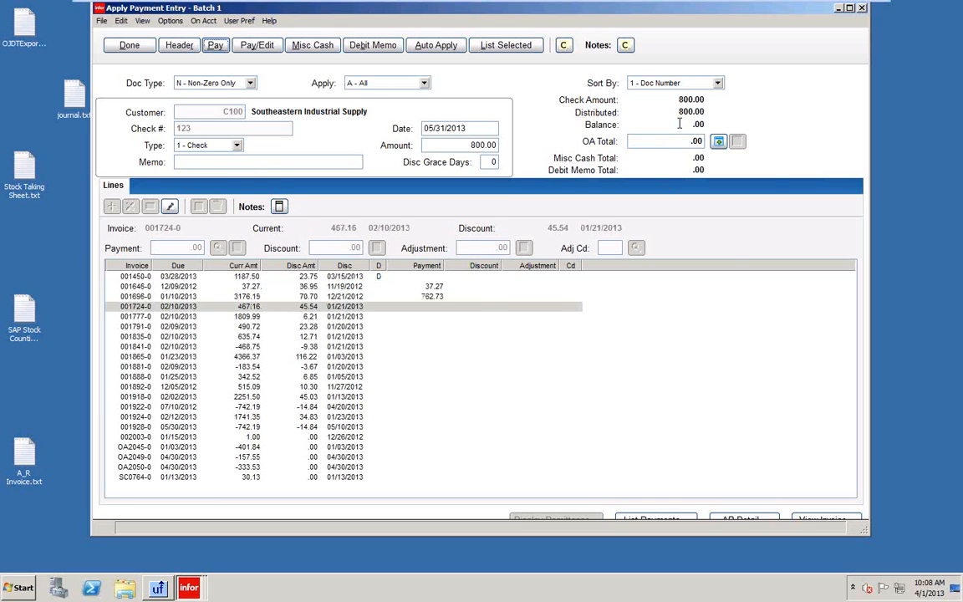
pyautogui.hotkey('alt', 'd')
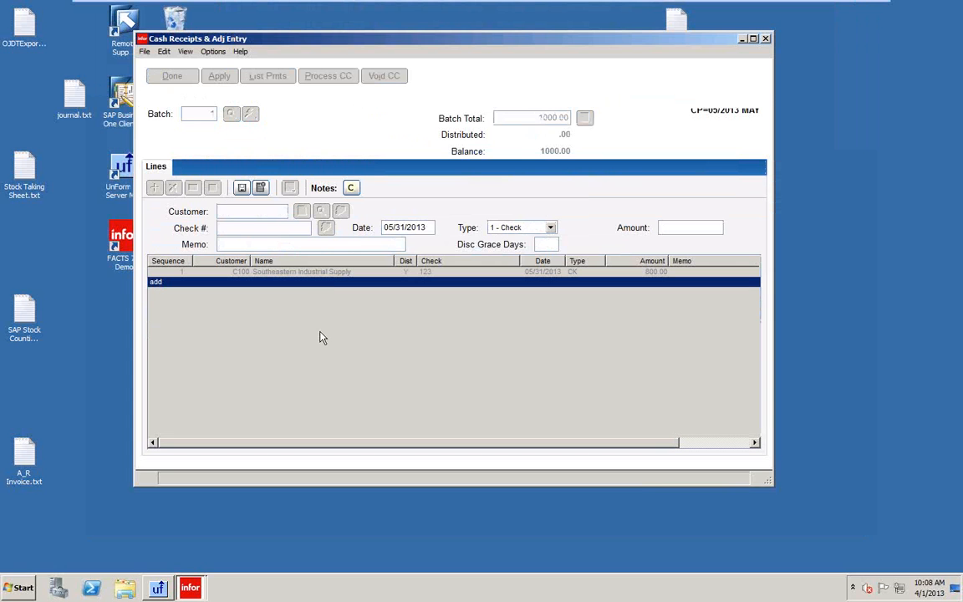
# - Look up Deluxe Equipment Warehouse in the customer search and select it for the new receipt line
pyautogui.click(189, 585)
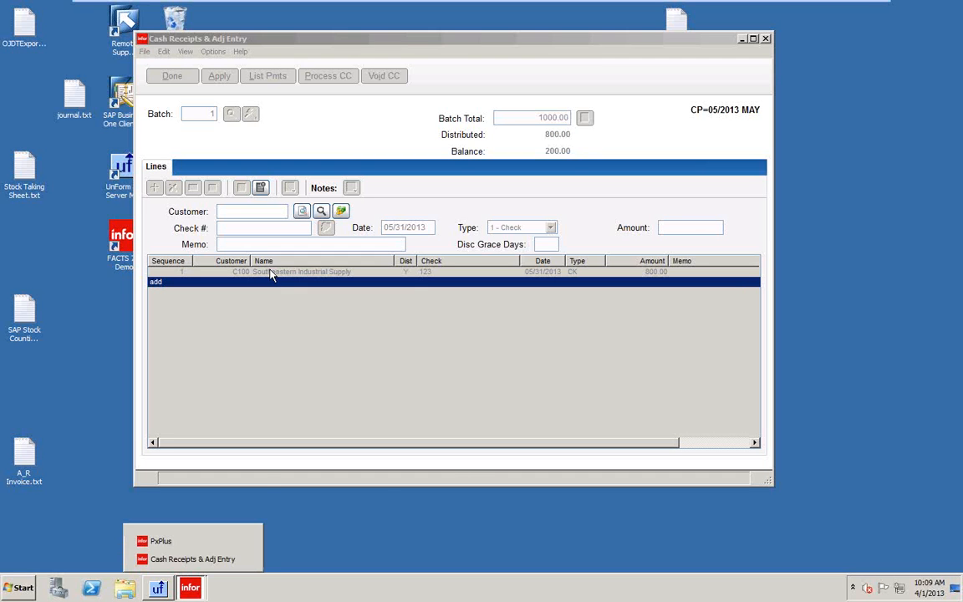
pyautogui.click(270, 275)
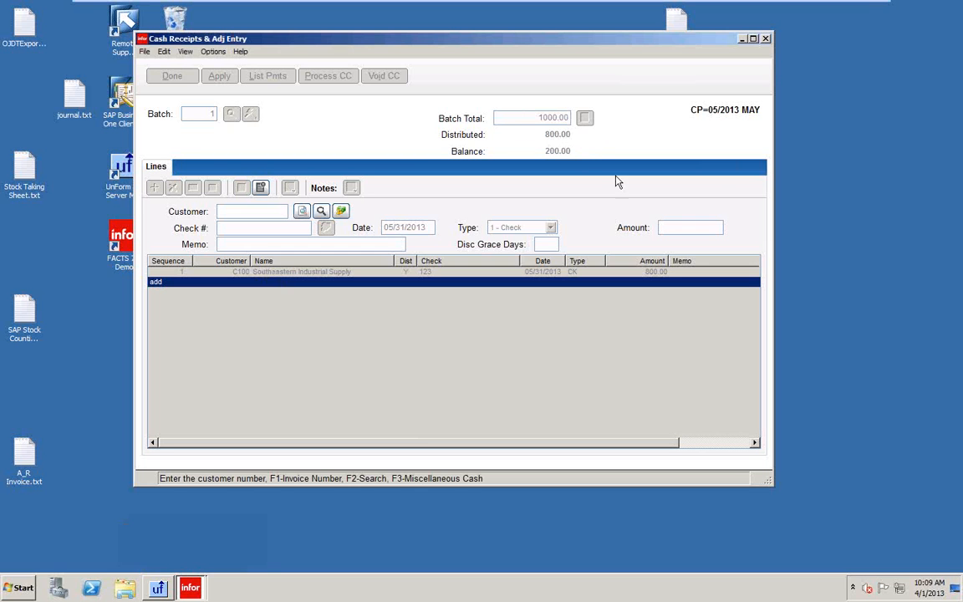
pyautogui.click(321, 213)
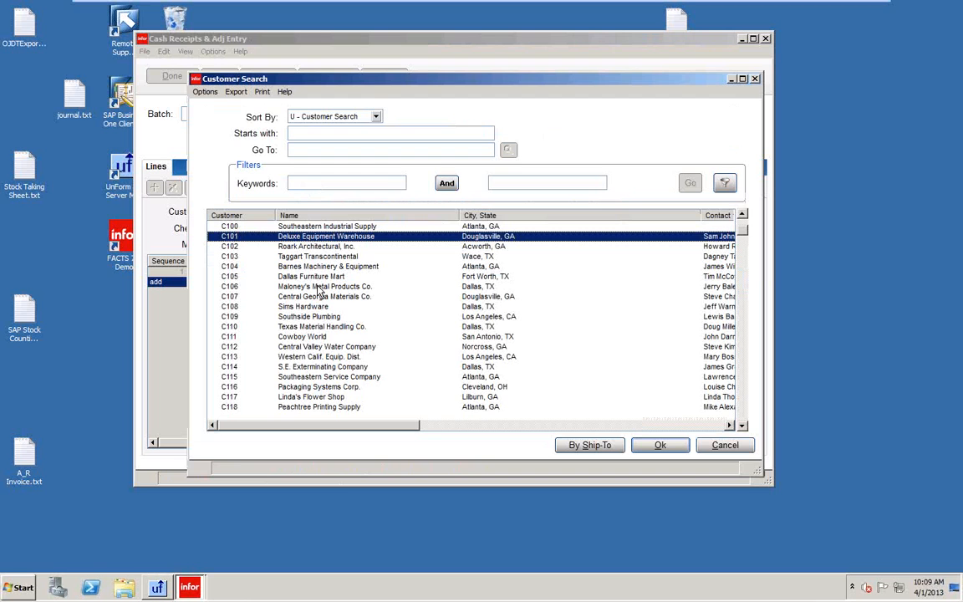
pyautogui.doubleClick(320, 290)
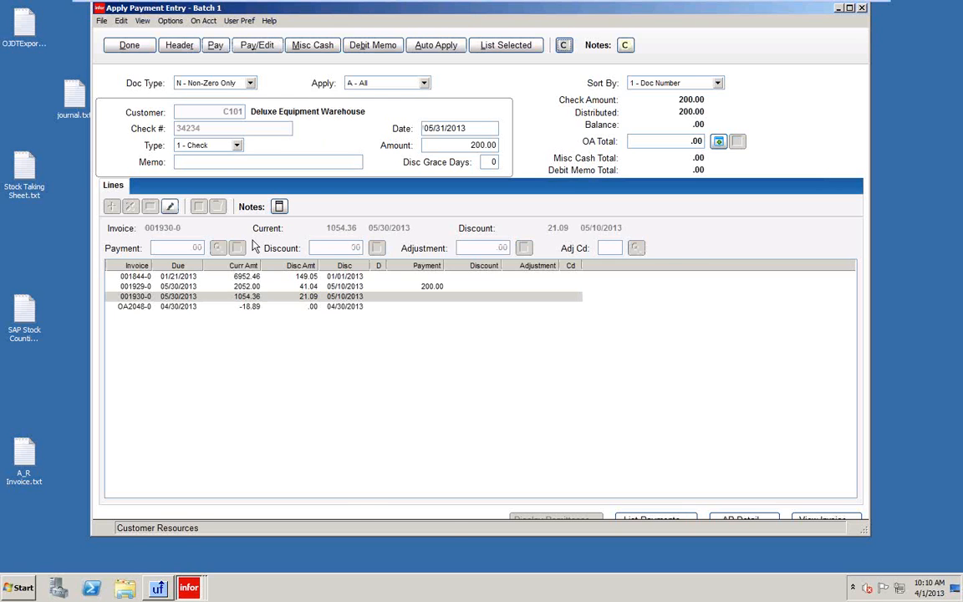
# - Finish the payment application for the 200.00 Deluxe Equipment Warehouse check and leave the batch
pyautogui.click(130, 45)
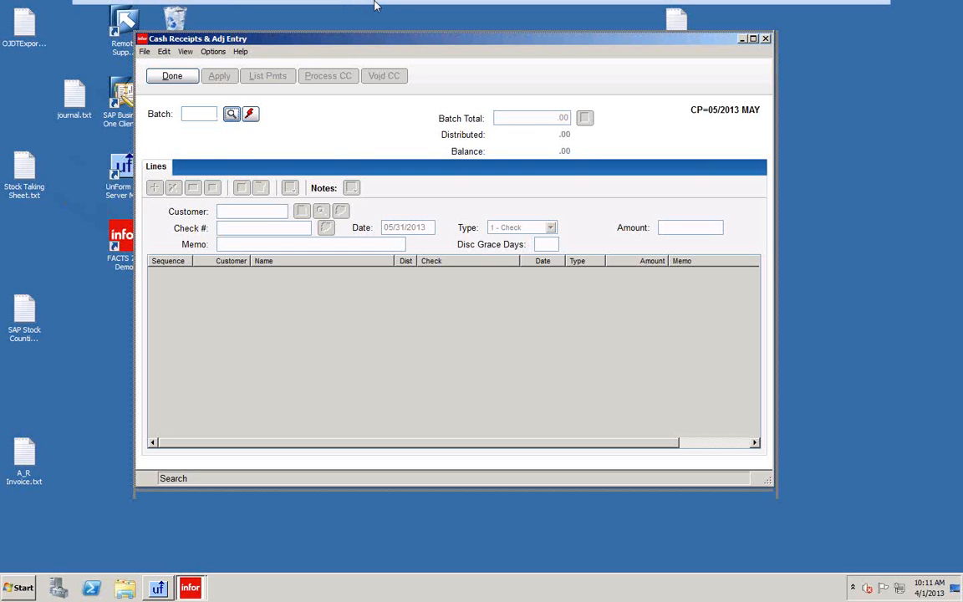
pyautogui.moveTo(373, 5)
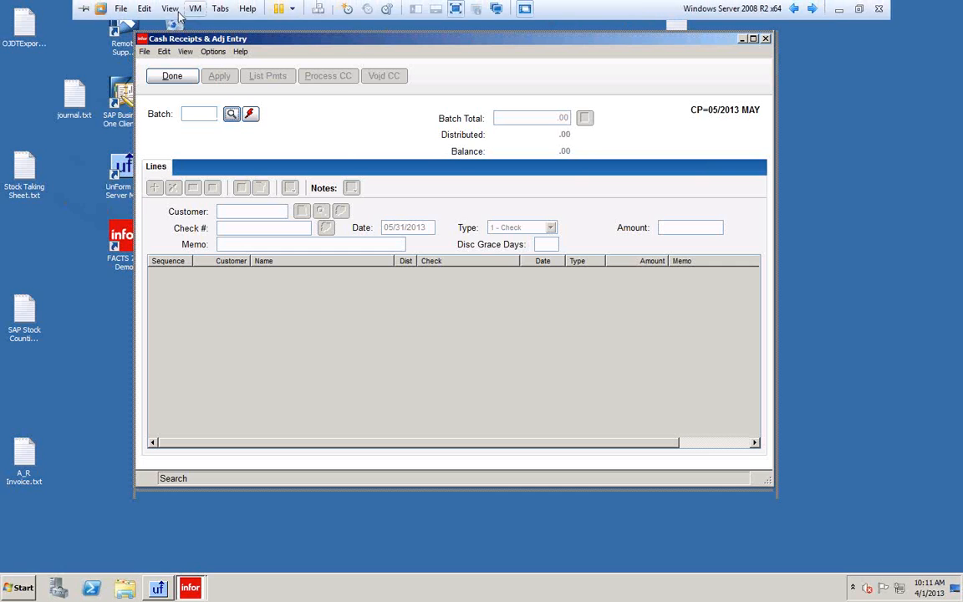